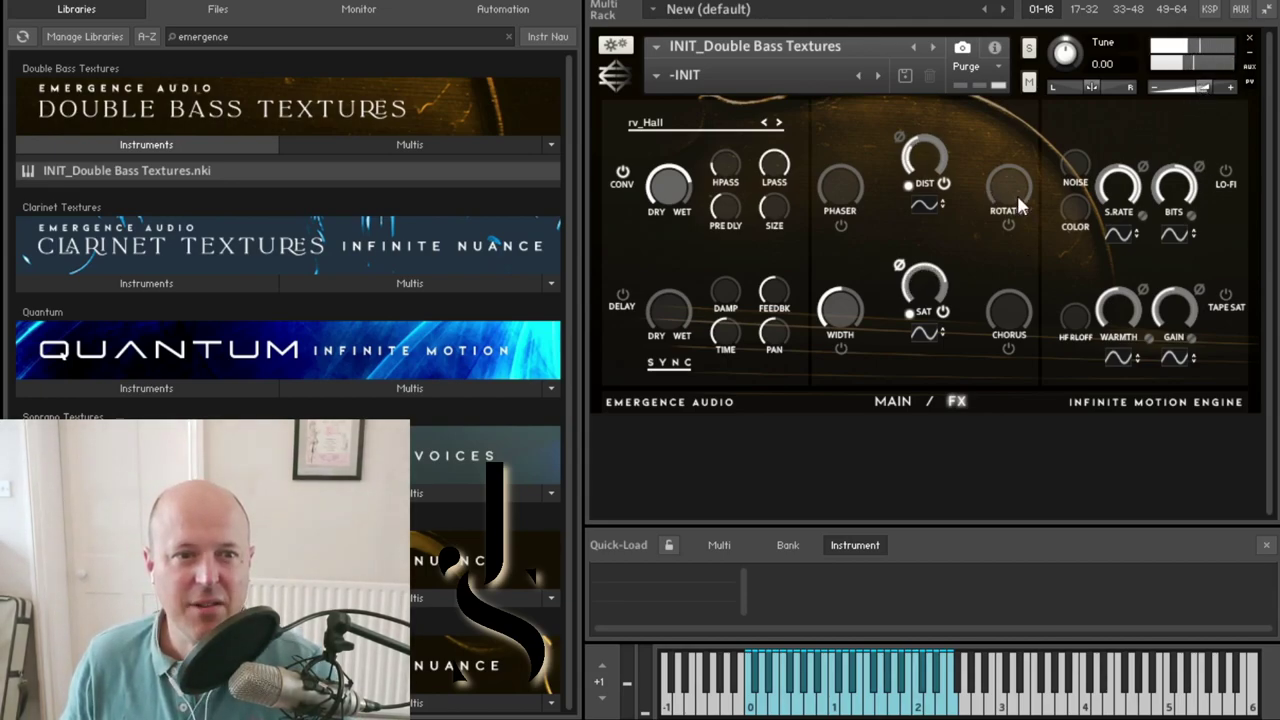
Switch on the Chorus effect of the Double Bass Textures instrument
mouse_move(1006, 332)
drag(1005, 338, 1025, 219)
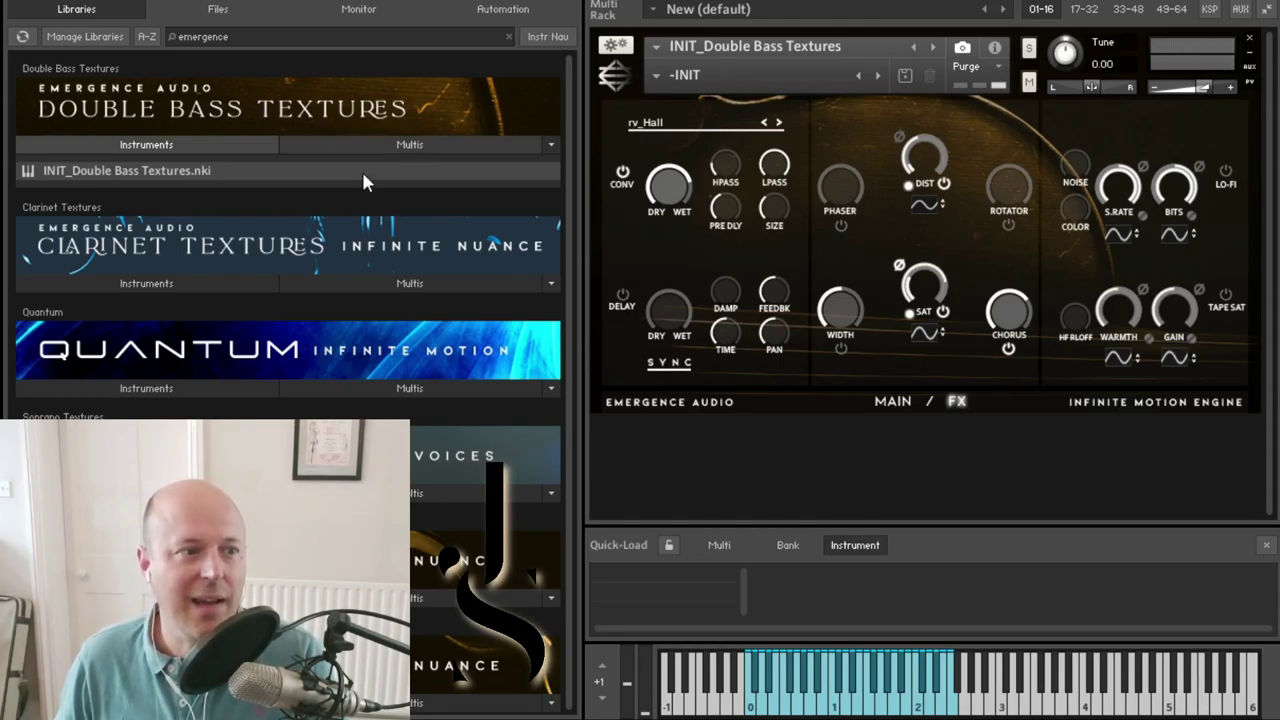
Replace the instrument with Clarinet_Breath No Vibrato_Dimensions from the Clarinet Textures Dimensions folder and view its effects page
click(151, 285)
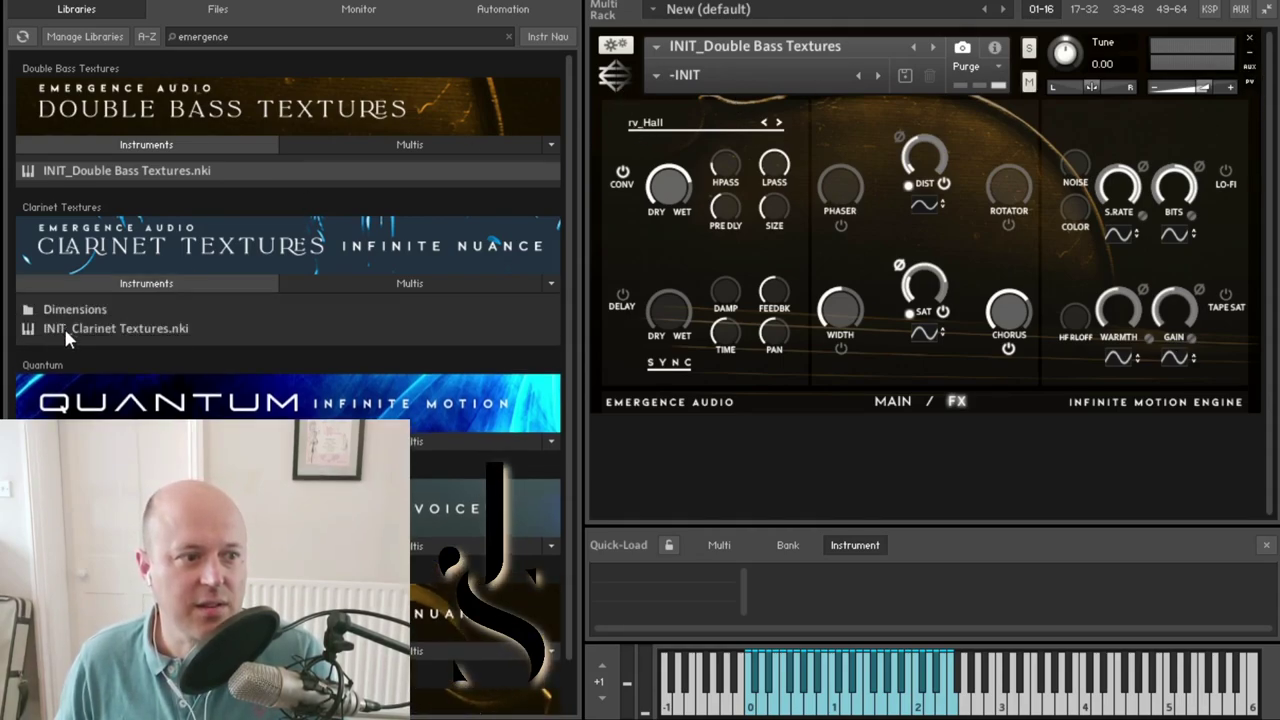
click(60, 312)
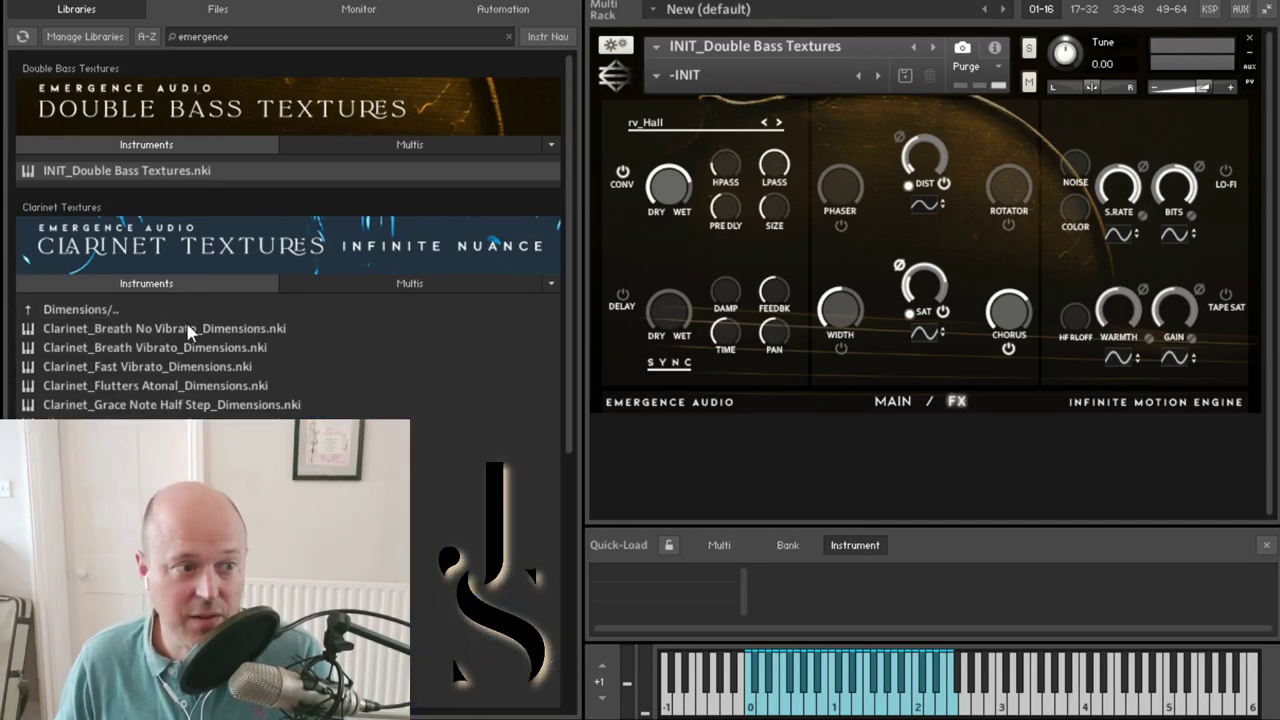
drag(198, 333, 828, 244)
click(572, 379)
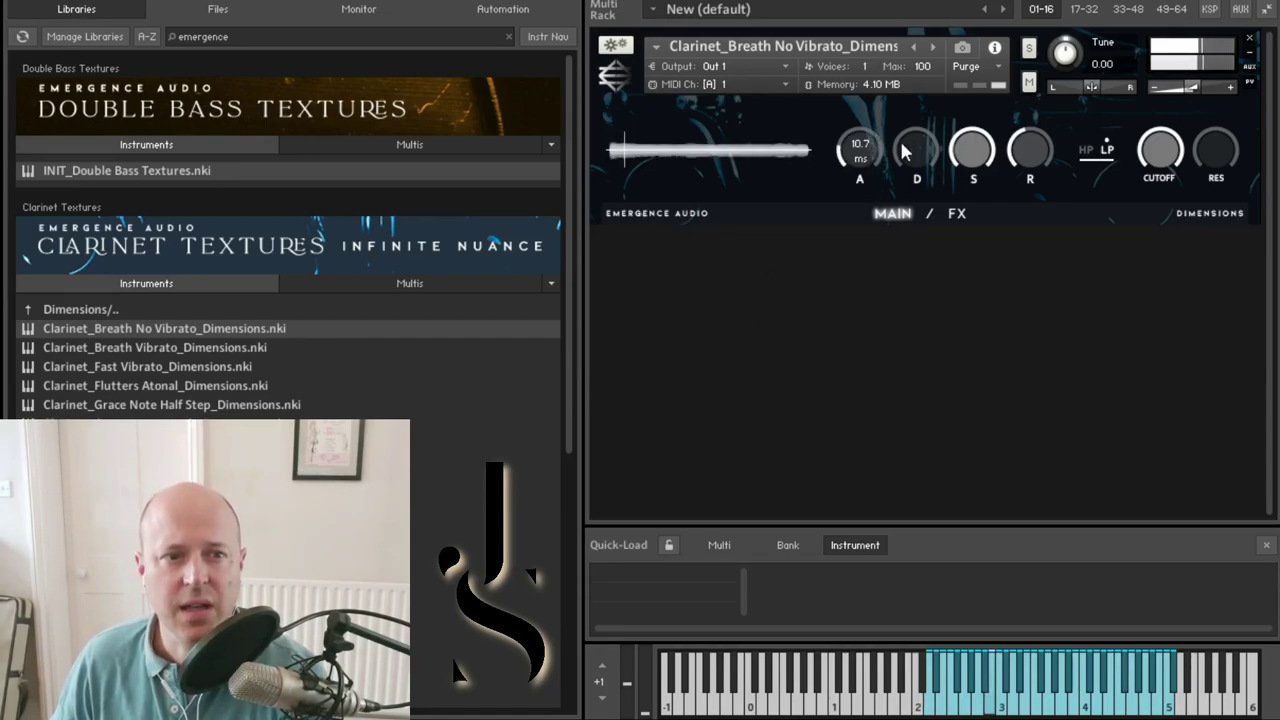
click(956, 215)
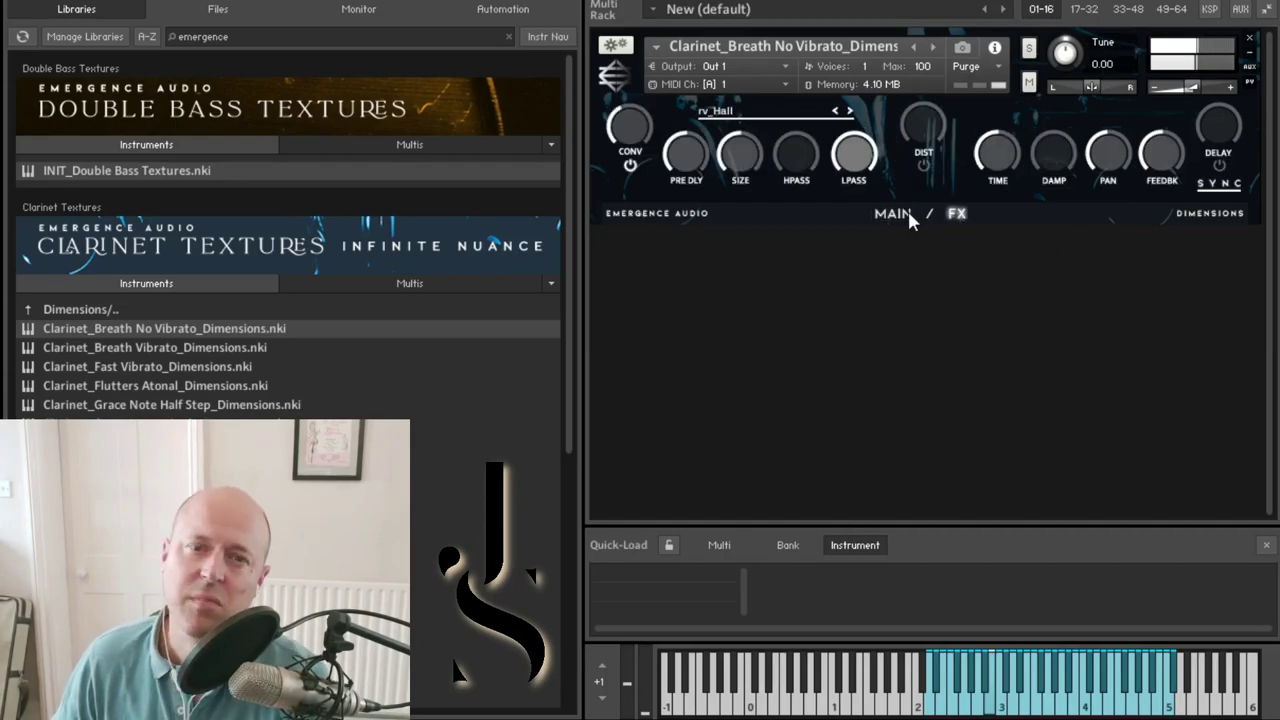
click(907, 214)
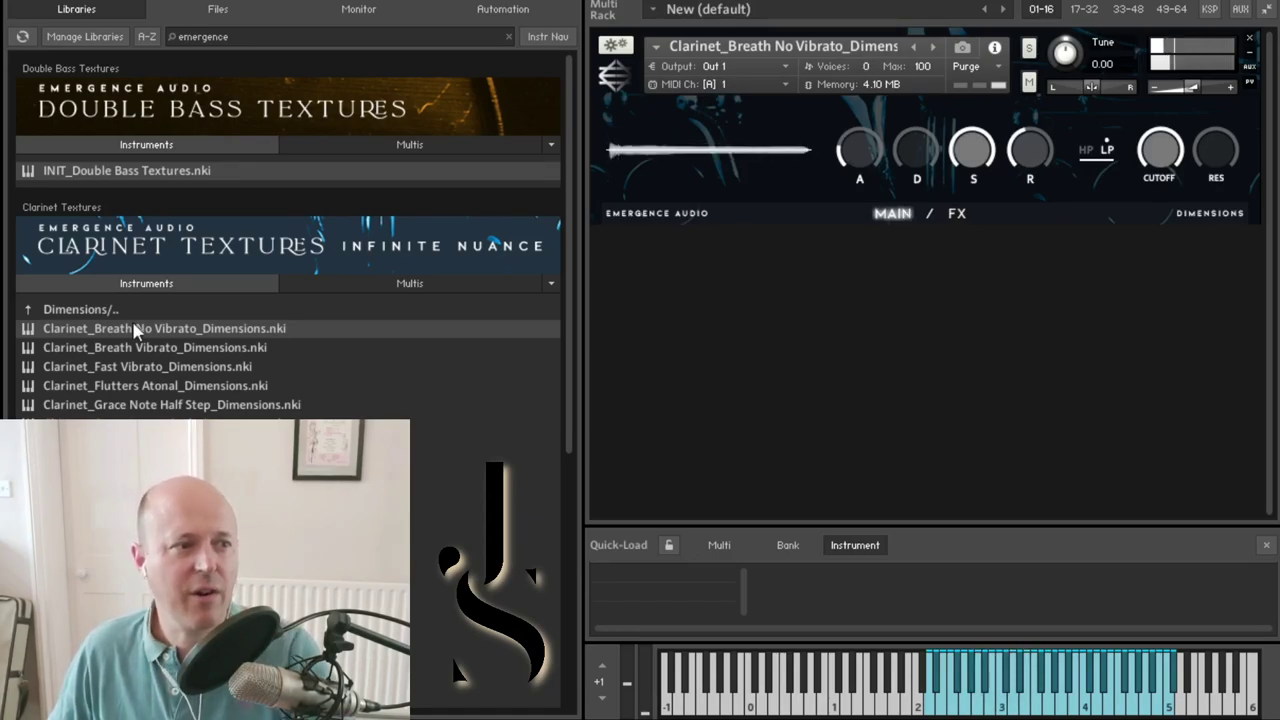
Replace the loaded Dimensions instrument with INIT_Clarinet Textures from the Clarinet Textures library
click(27, 318)
drag(63, 338, 899, 145)
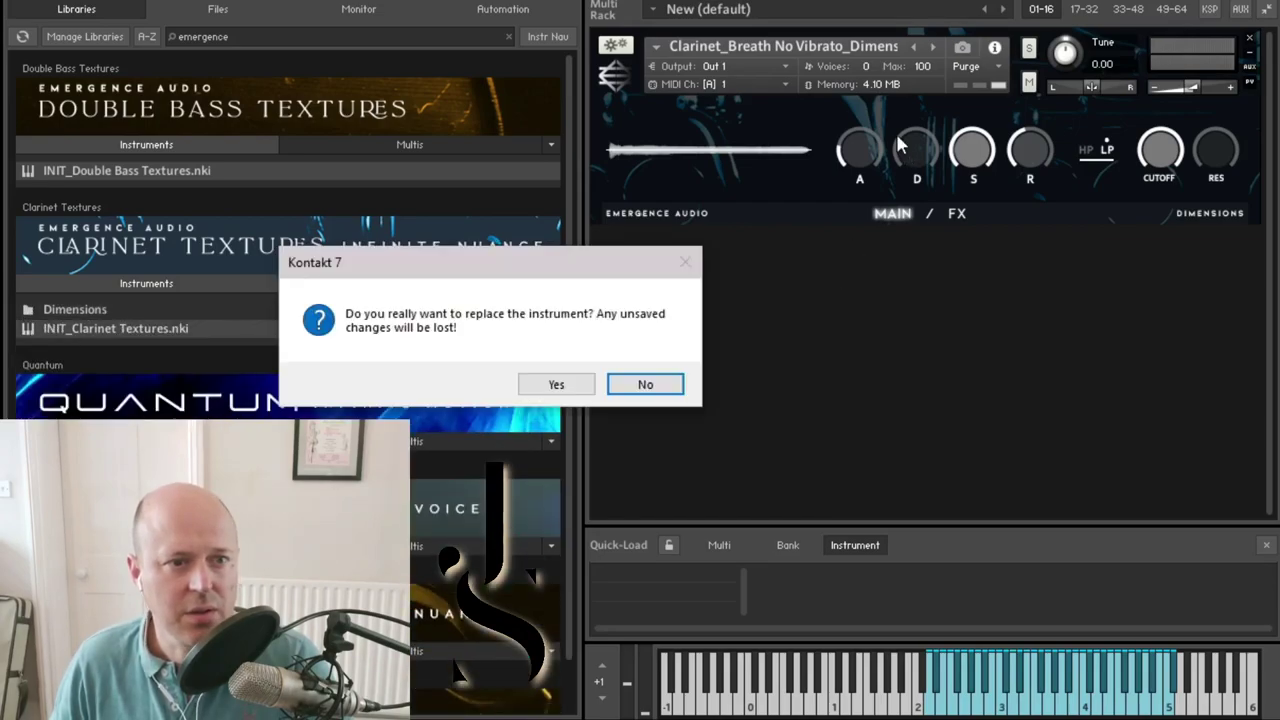
click(584, 383)
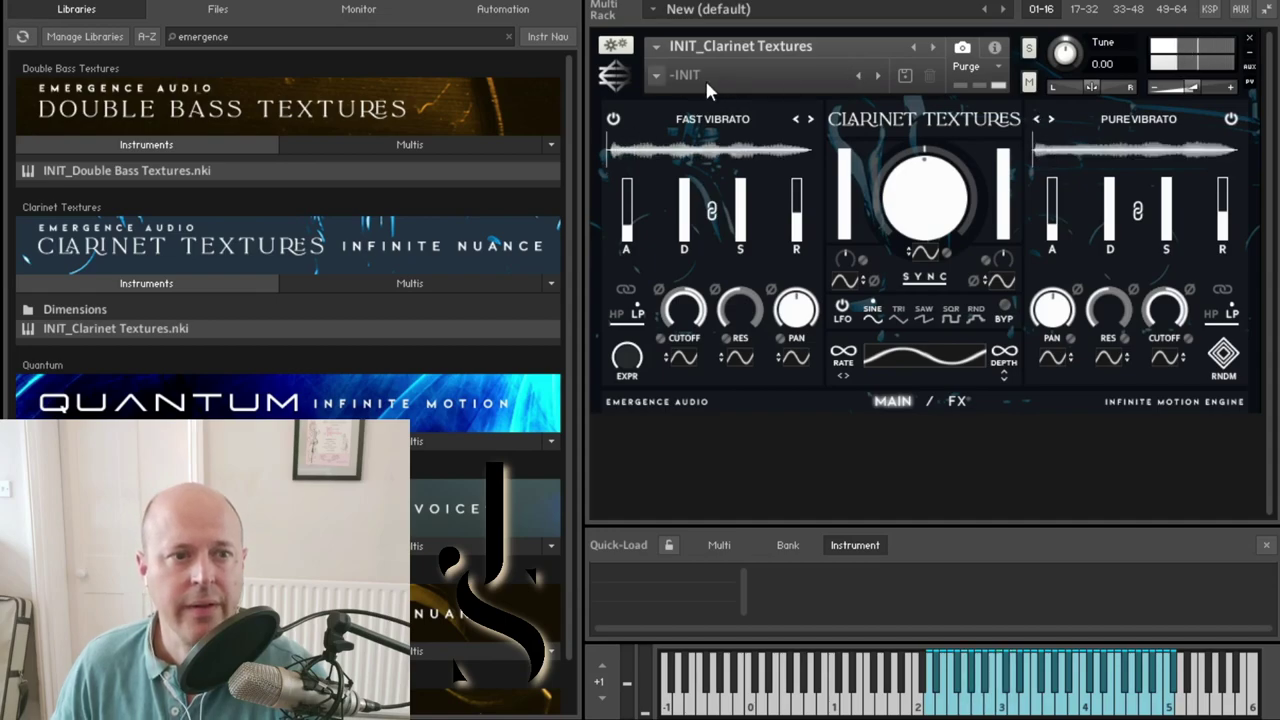
Load the Clarinet_Staccato_Correlated preset from the Correlated category and randomize its sound twice
click(658, 79)
mouse_move(675, 125)
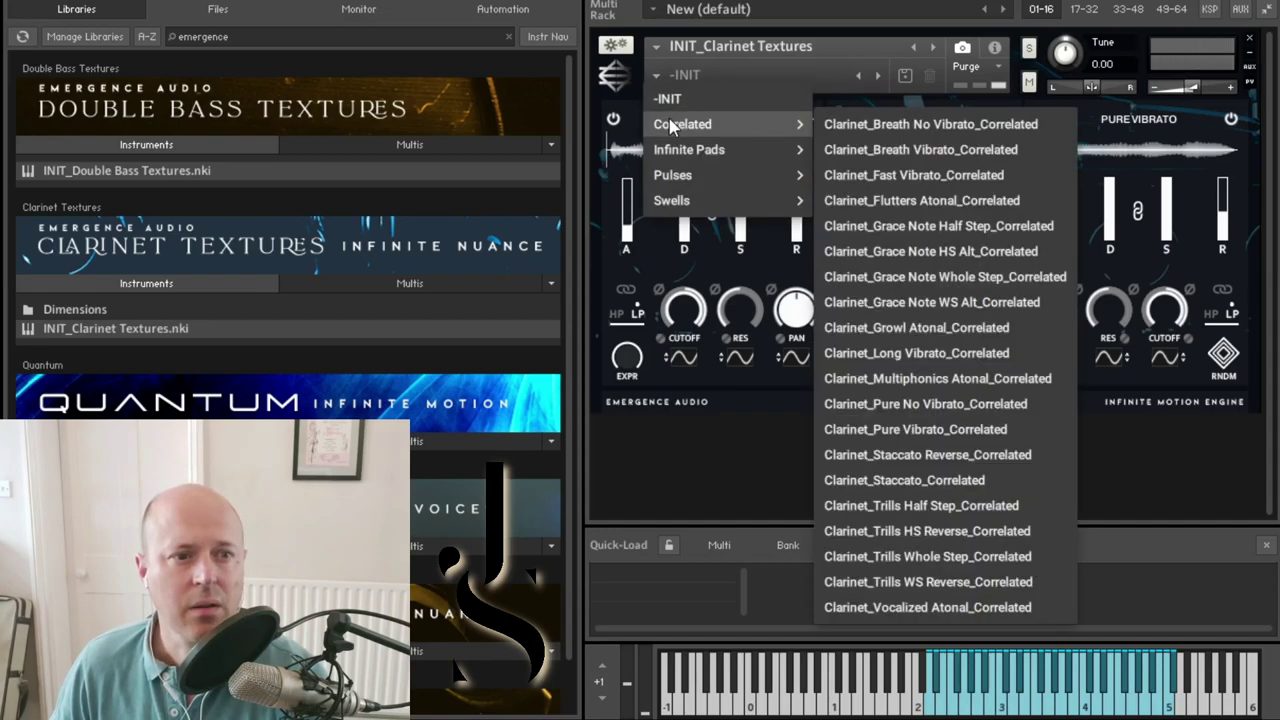
click(1010, 494)
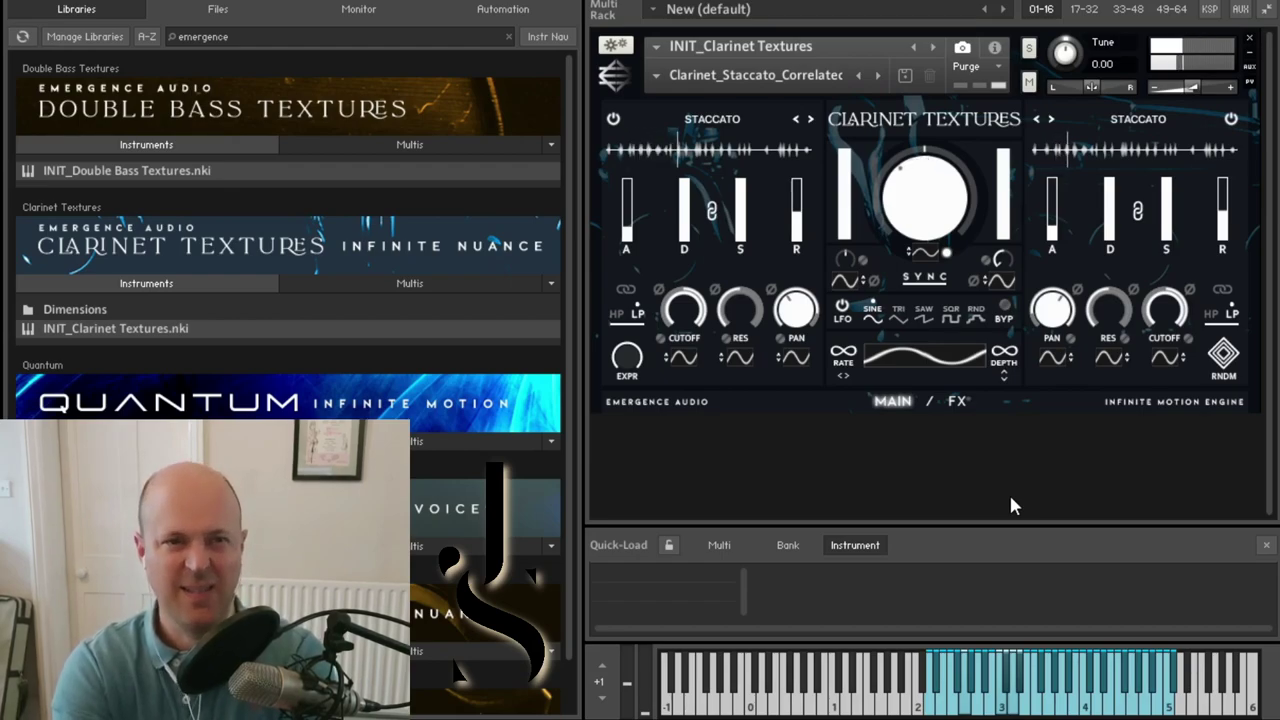
click(1220, 362)
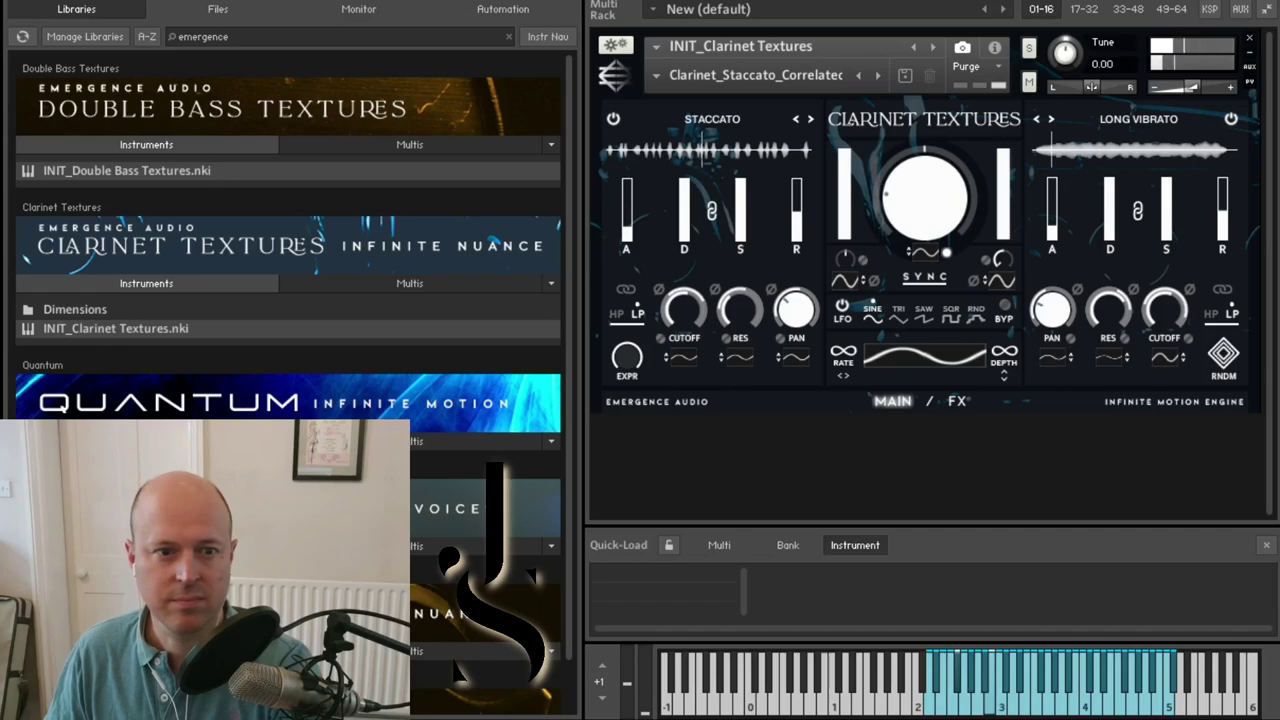
click(1224, 362)
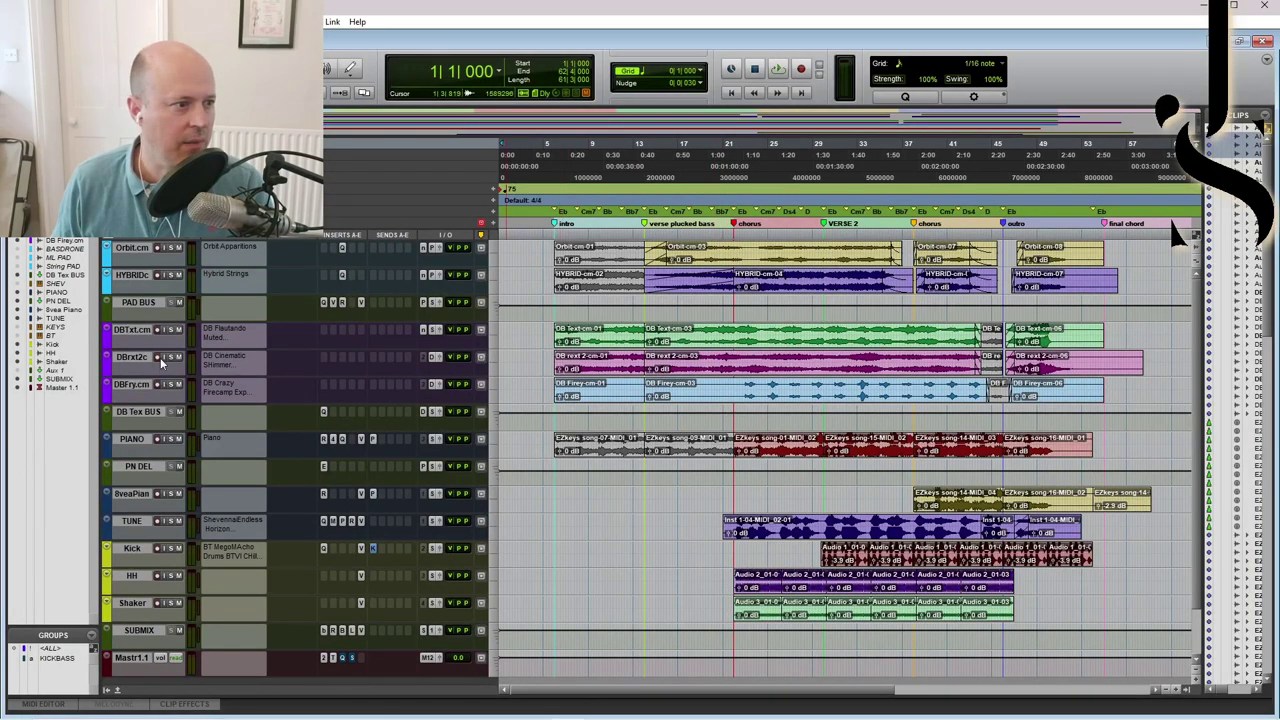
In the Pro Tools session, solo the three double bass texture tracks and play from 6|1|000 to 16|4|000
click(170, 330)
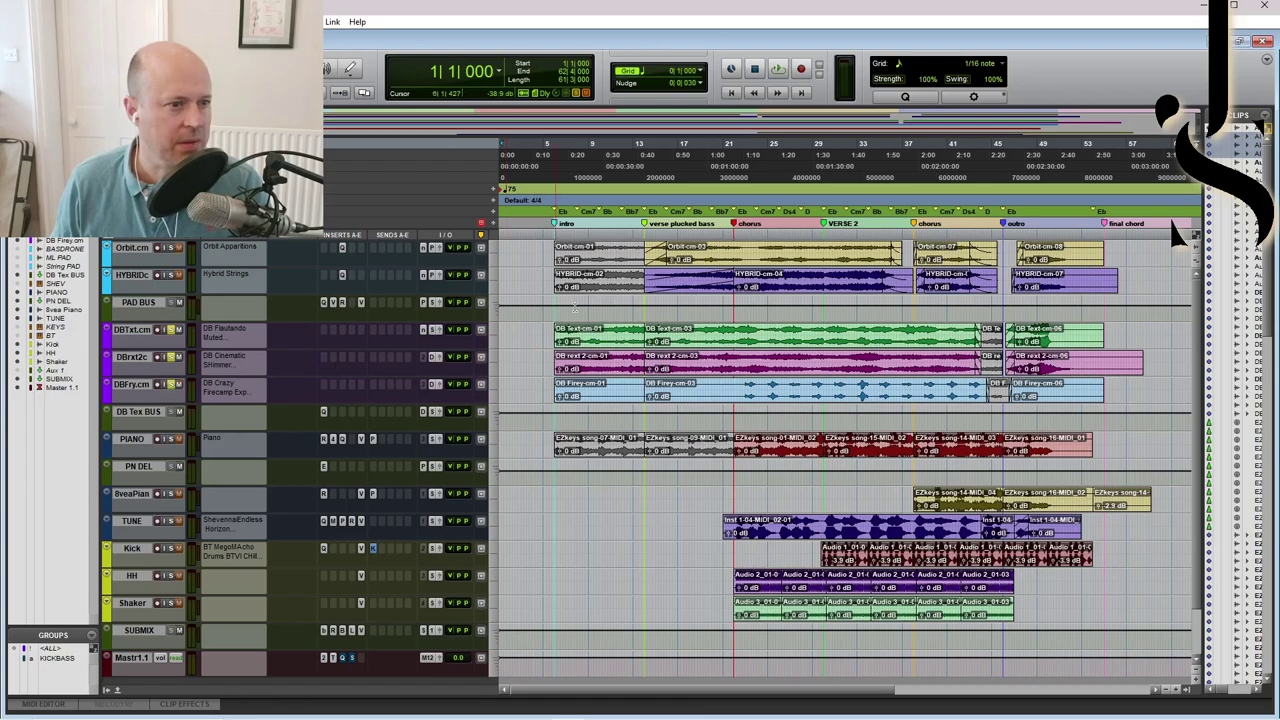
drag(556, 236, 676, 245)
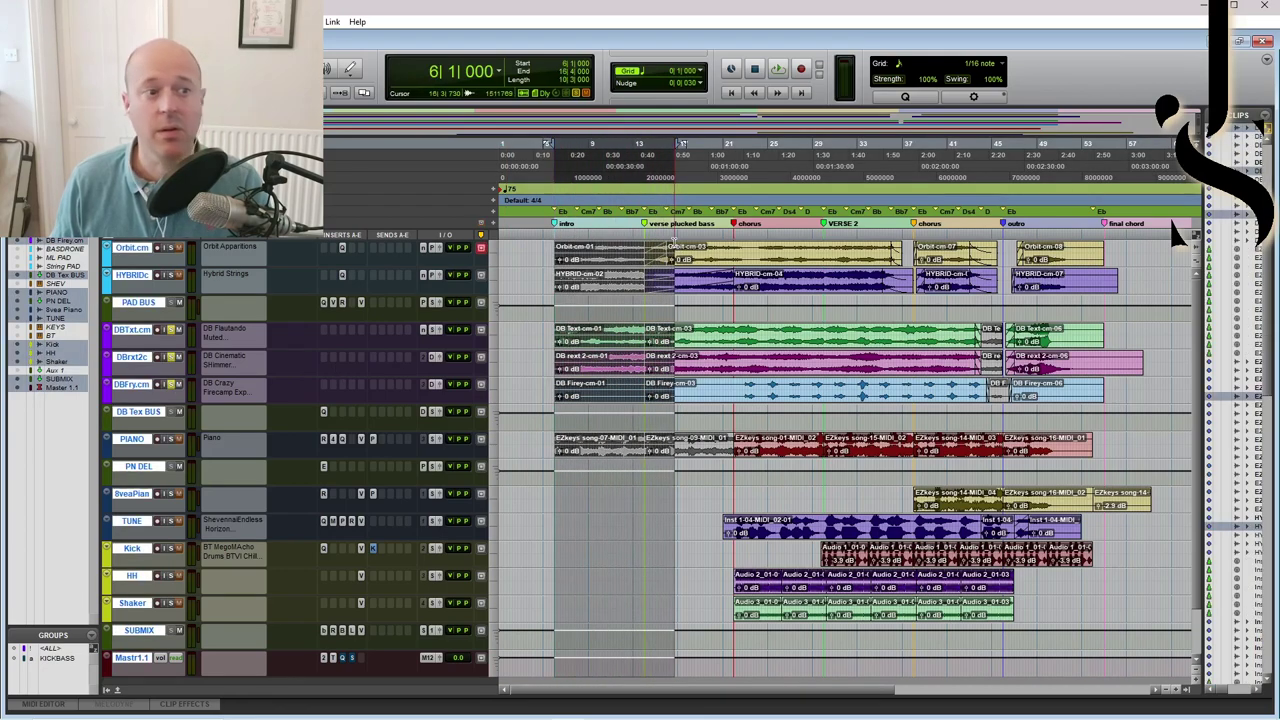
key(space)
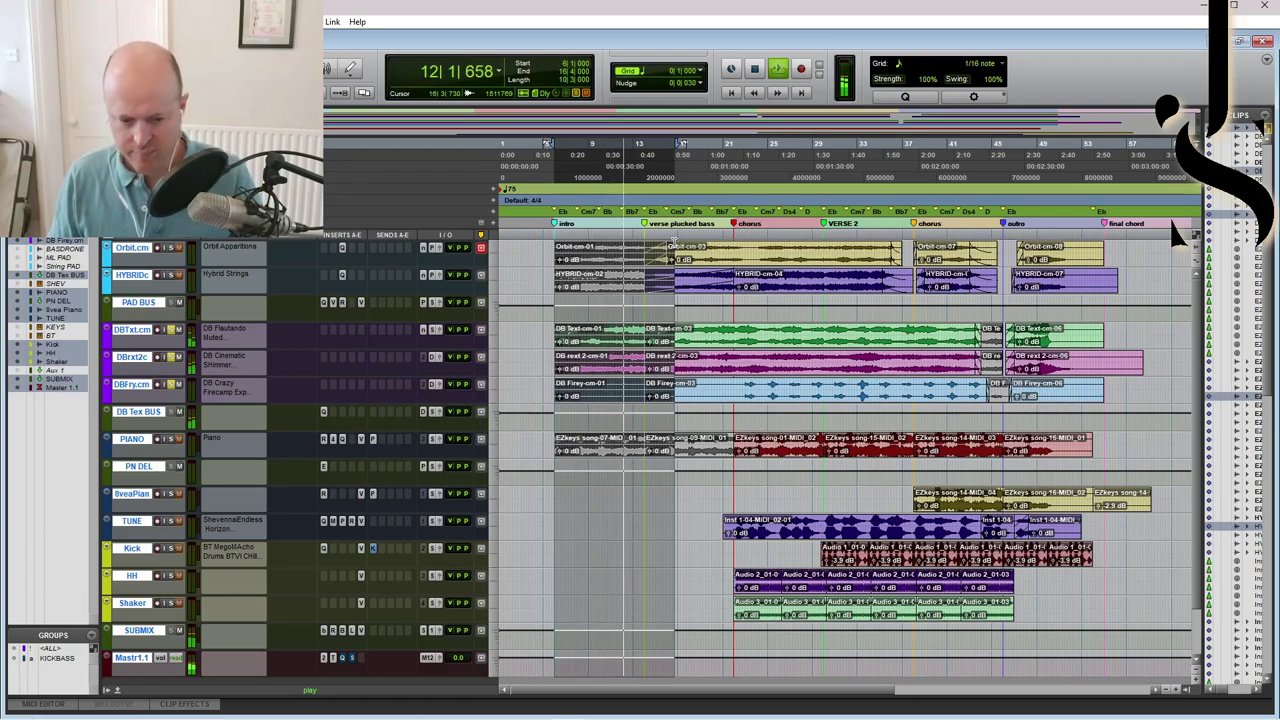
key(space)
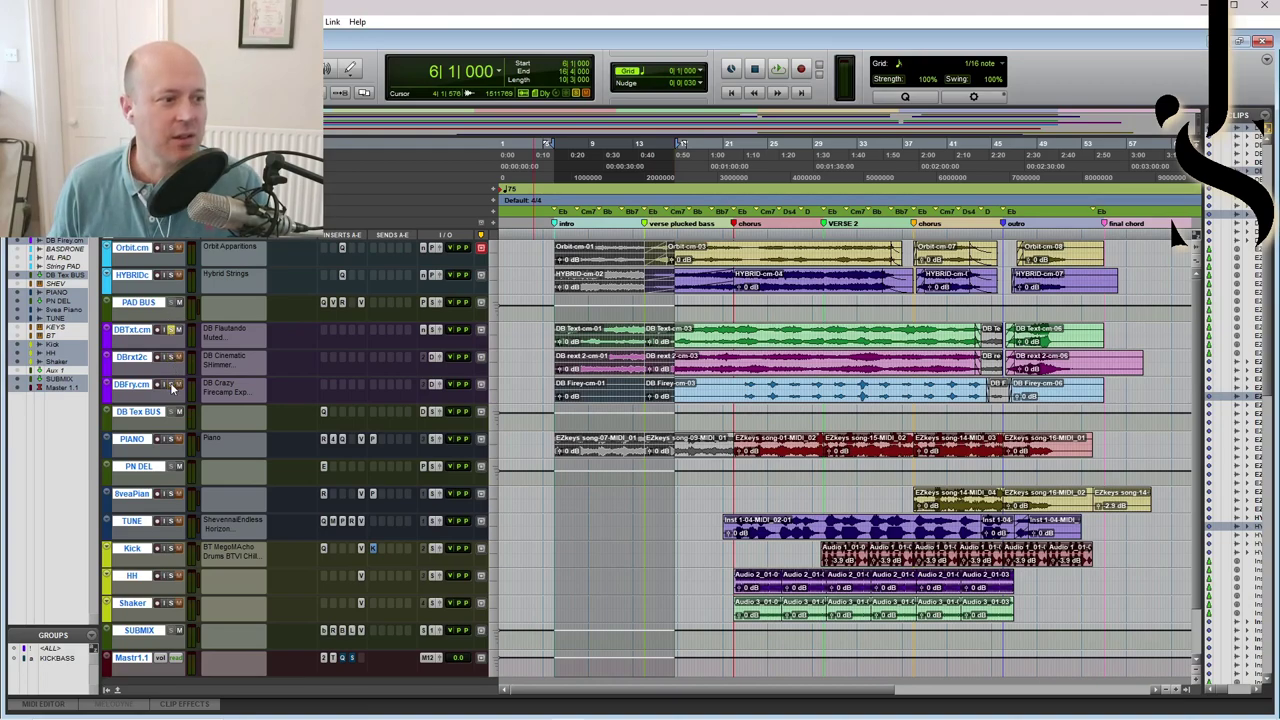
Play the same selection and audition the DBTxt, DBrxt2c and DBFry tracks soloed one at a time
key(space)
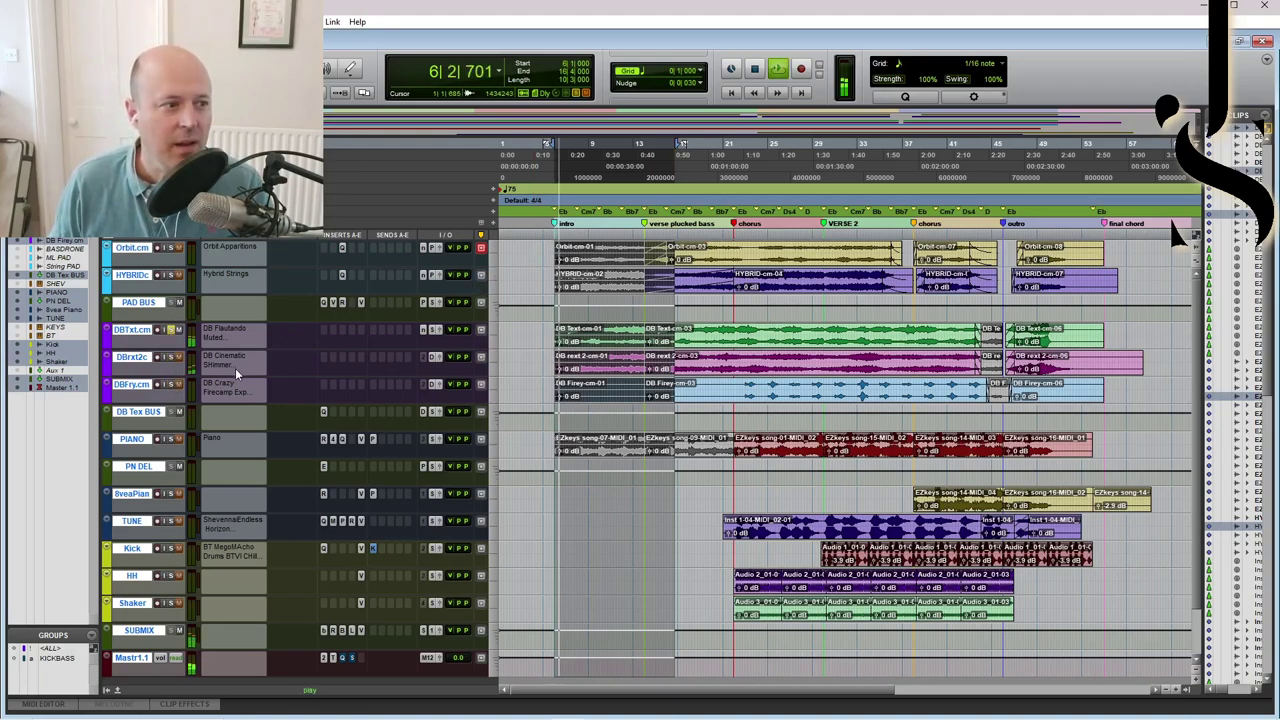
click(171, 358)
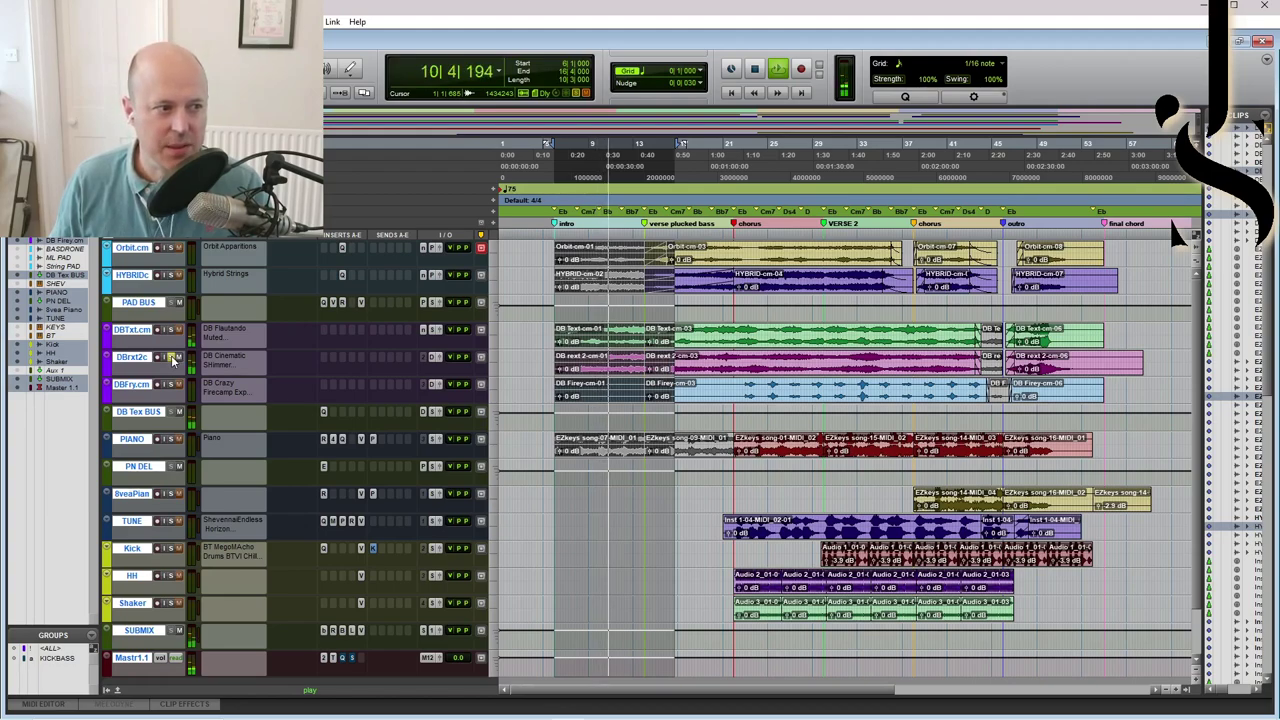
click(171, 358)
click(171, 384)
key(space)
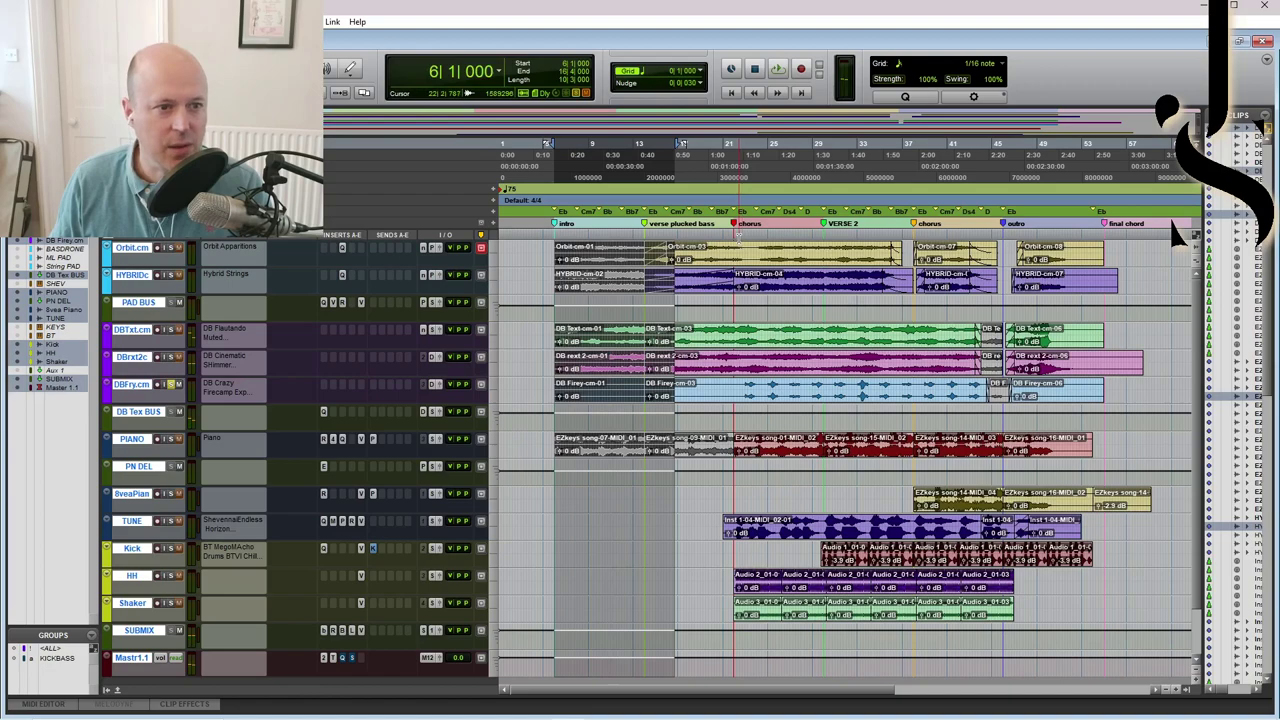
Play about five bars of the chorus from 22|4|000 with DBFry soloed, adding the other two double bass tracks to the solo
drag(742, 236, 754, 237)
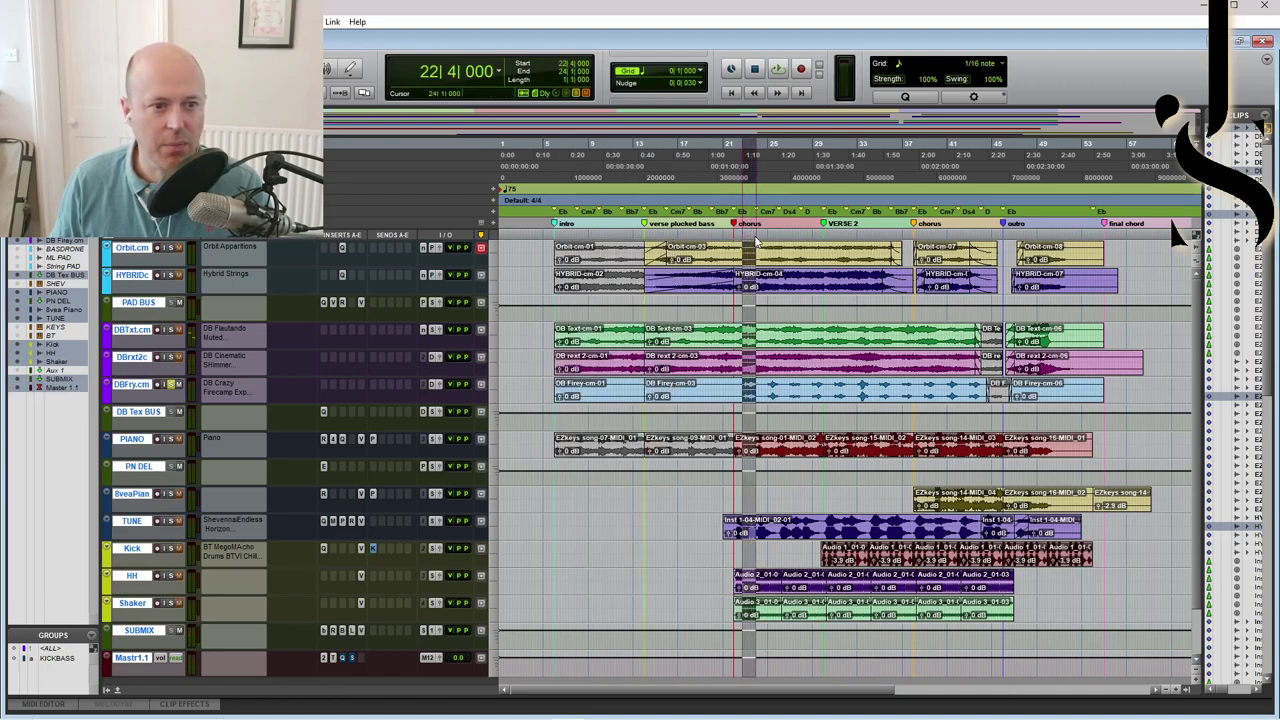
key(space)
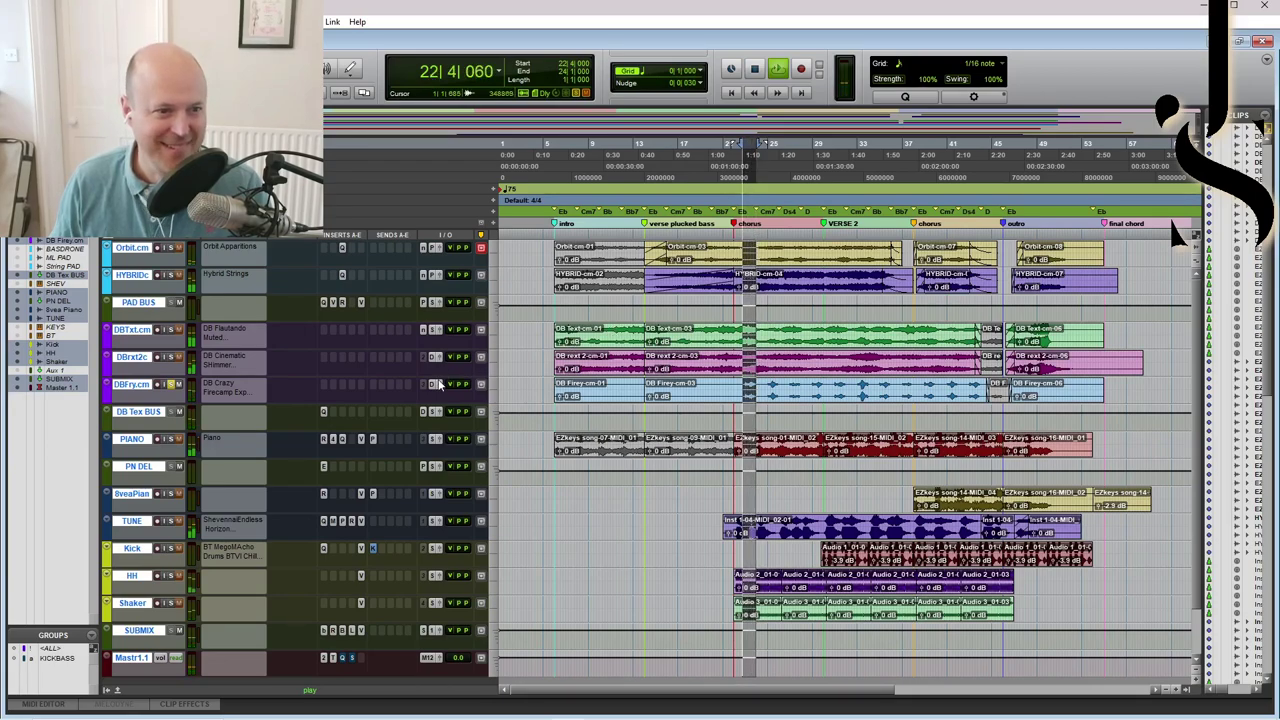
key(space)
shift+click(803, 450)
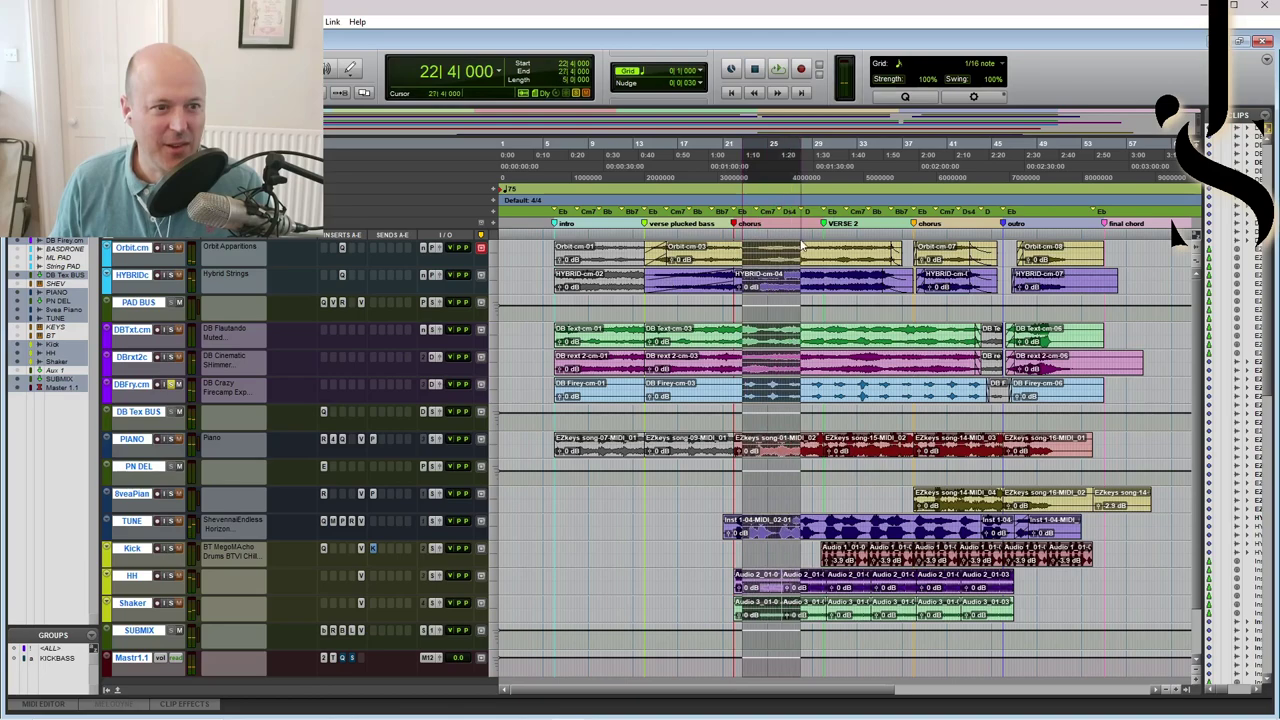
key(space)
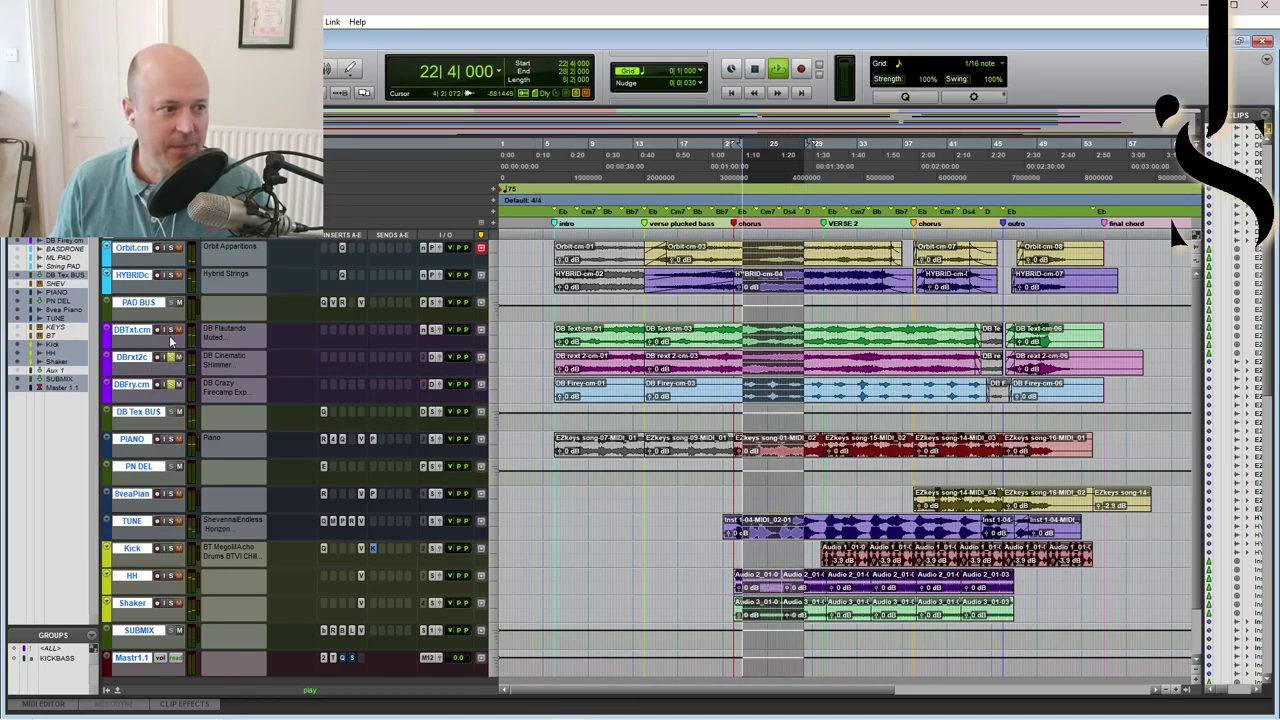
click(171, 331)
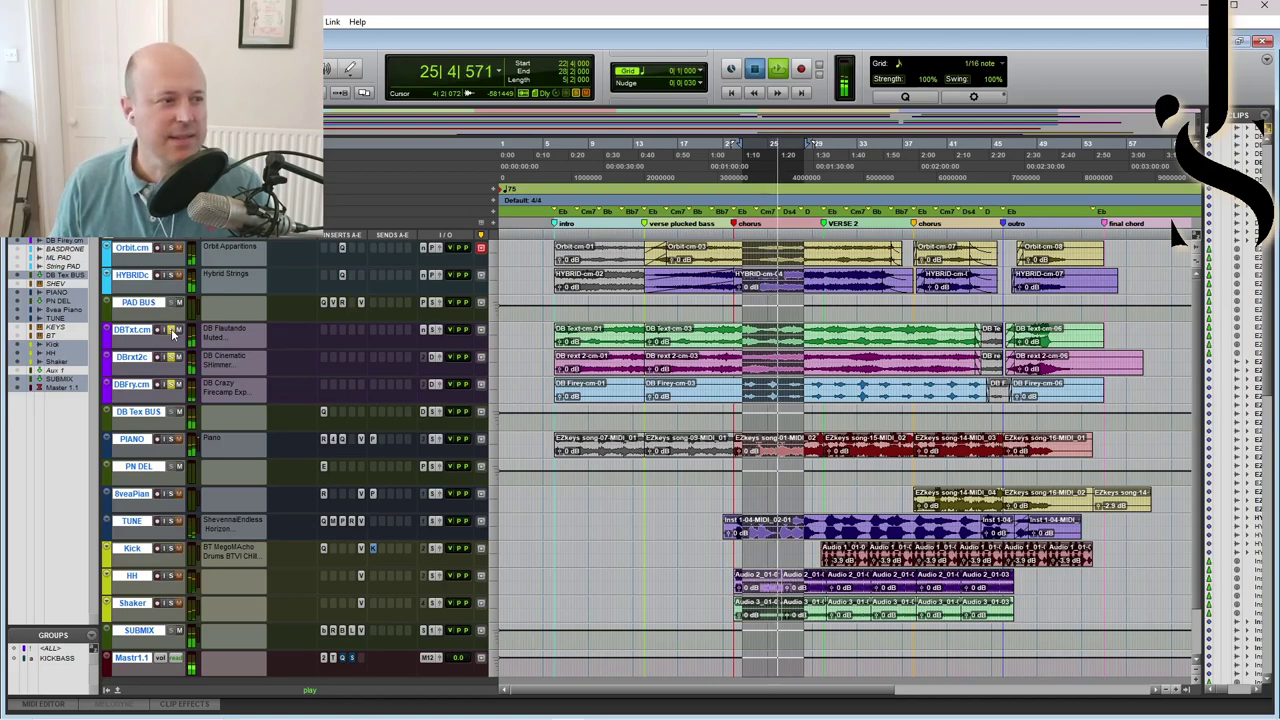
key(space)
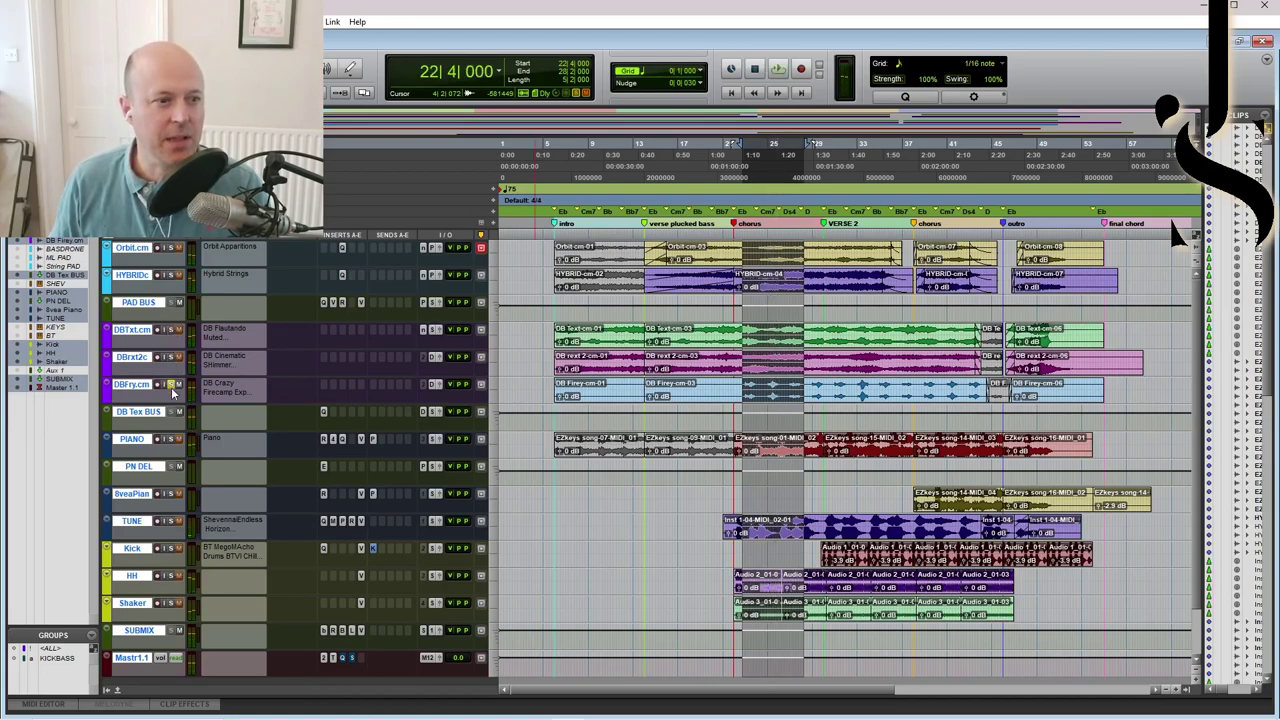
Mute the PIANO track, play the chorus selection with the other tracks unsoloed, and toggle the piano mute back
click(181, 444)
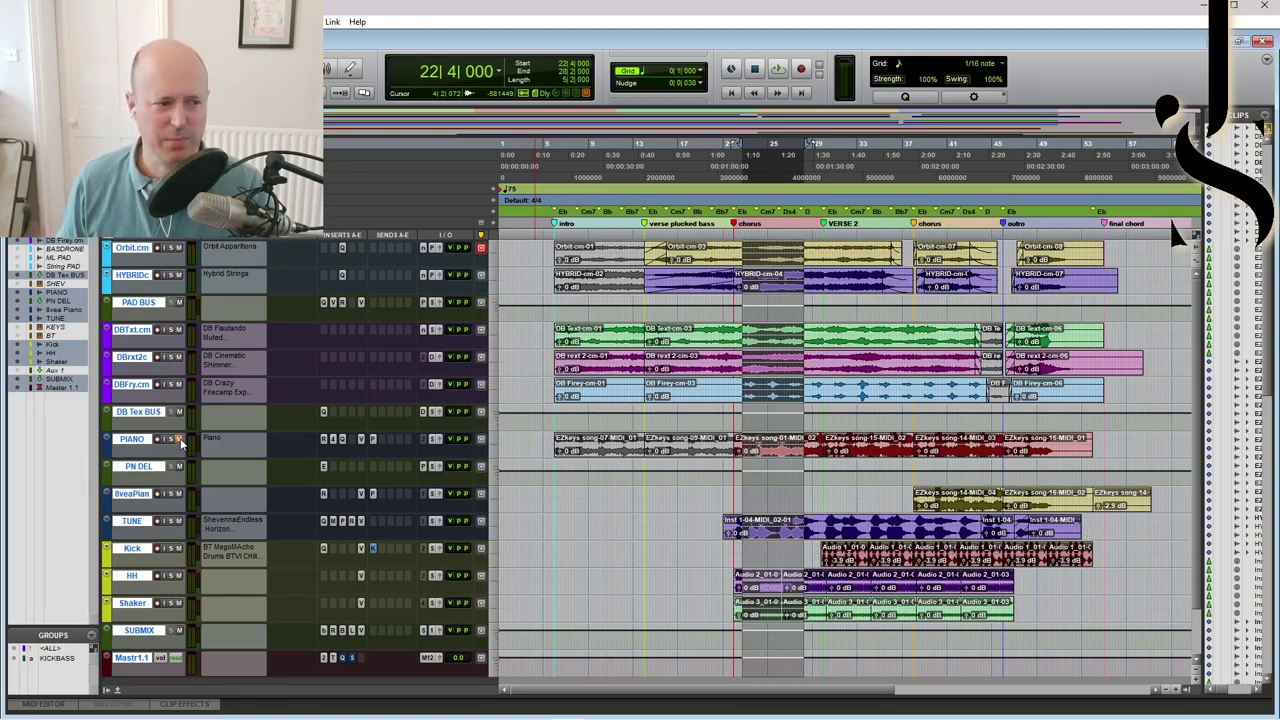
key(space)
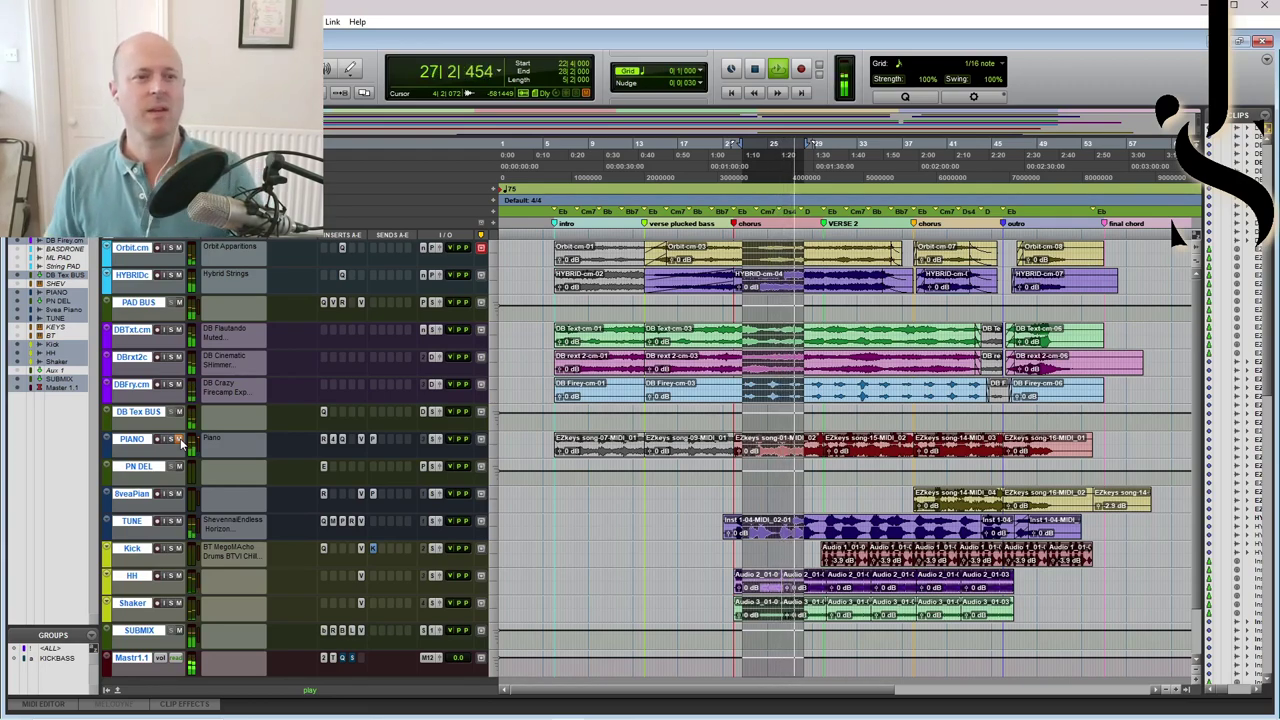
key(space)
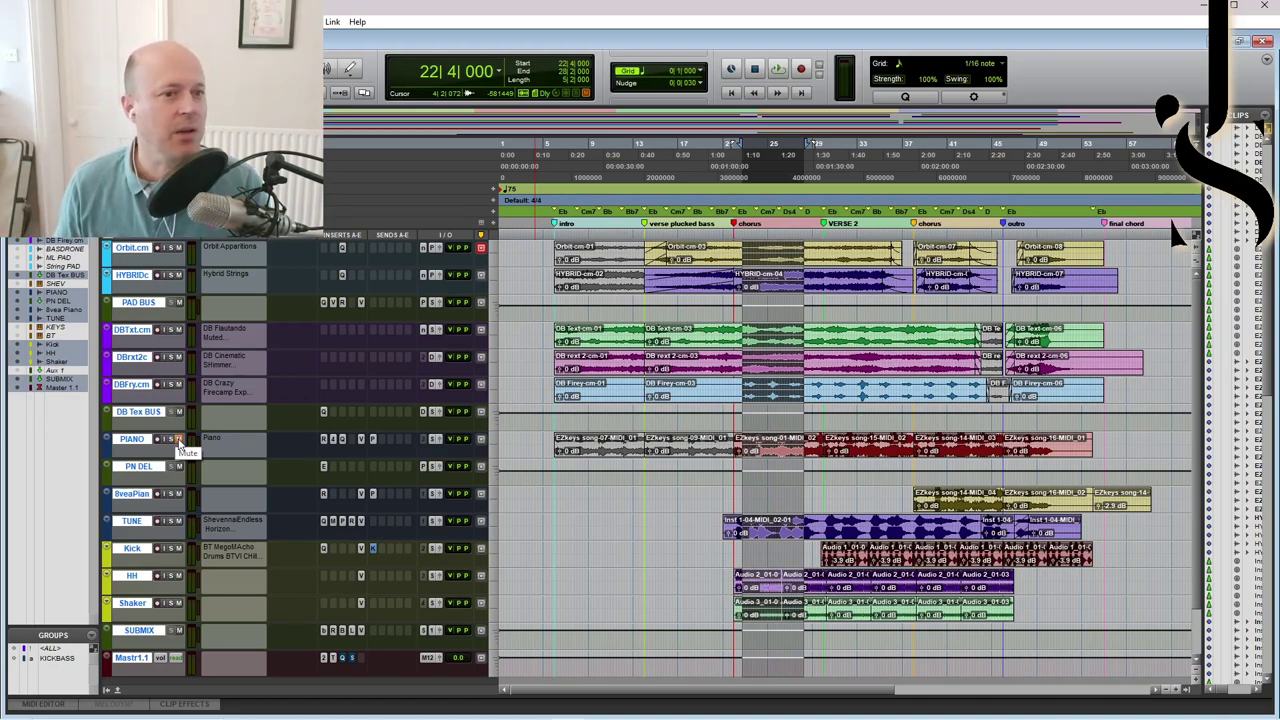
click(179, 440)
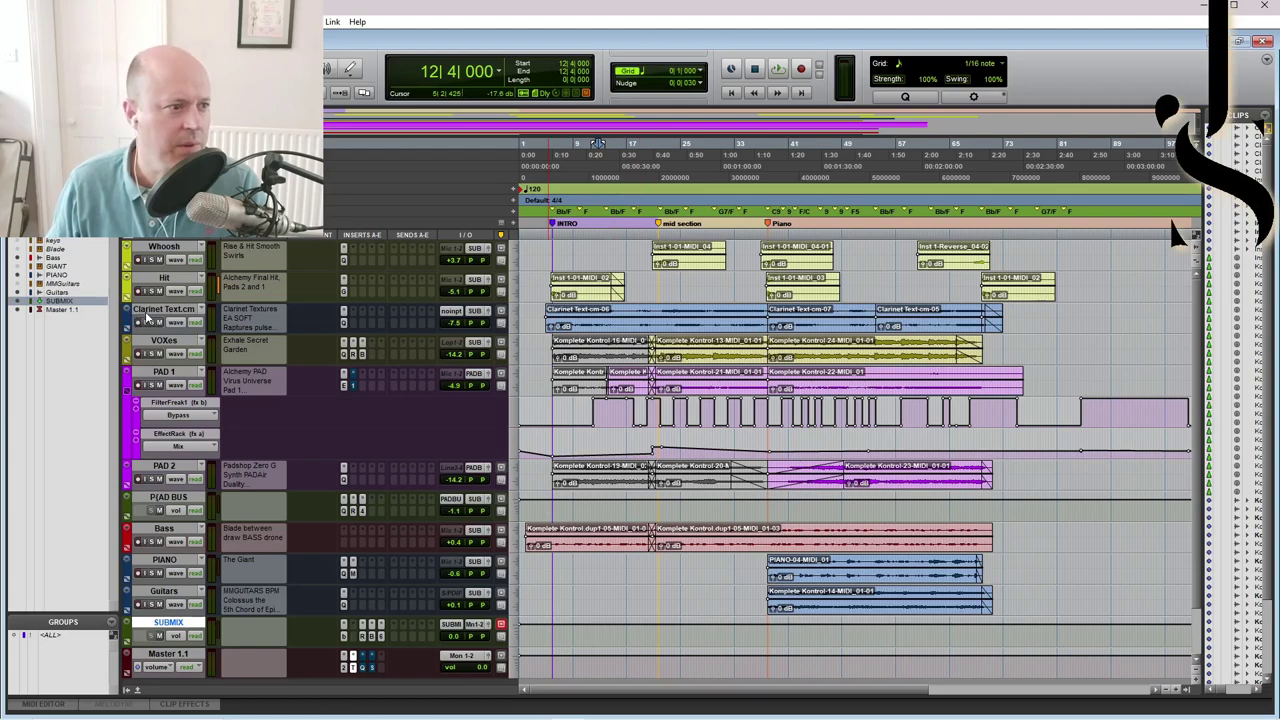
In the 120 BPM session, solo the Clarinet Text.cm track and play its first clip, Clarinet Text.cm-06
click(152, 311)
click(622, 330)
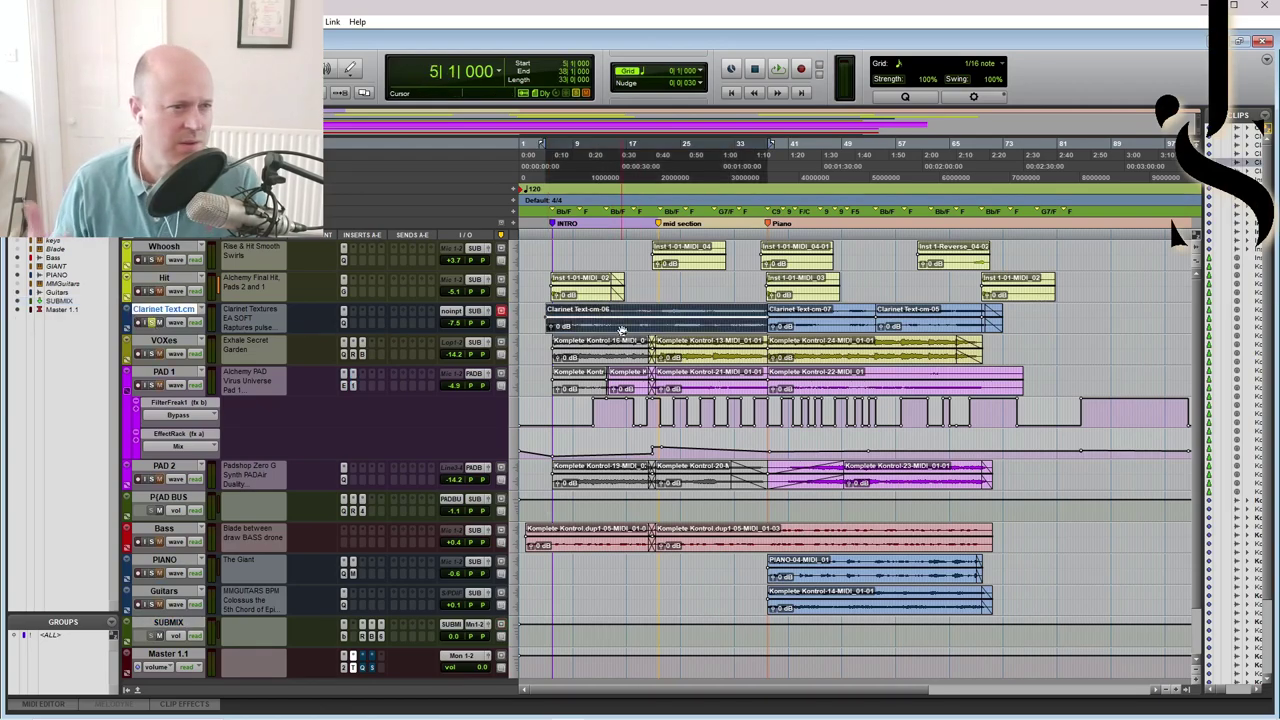
key(space)
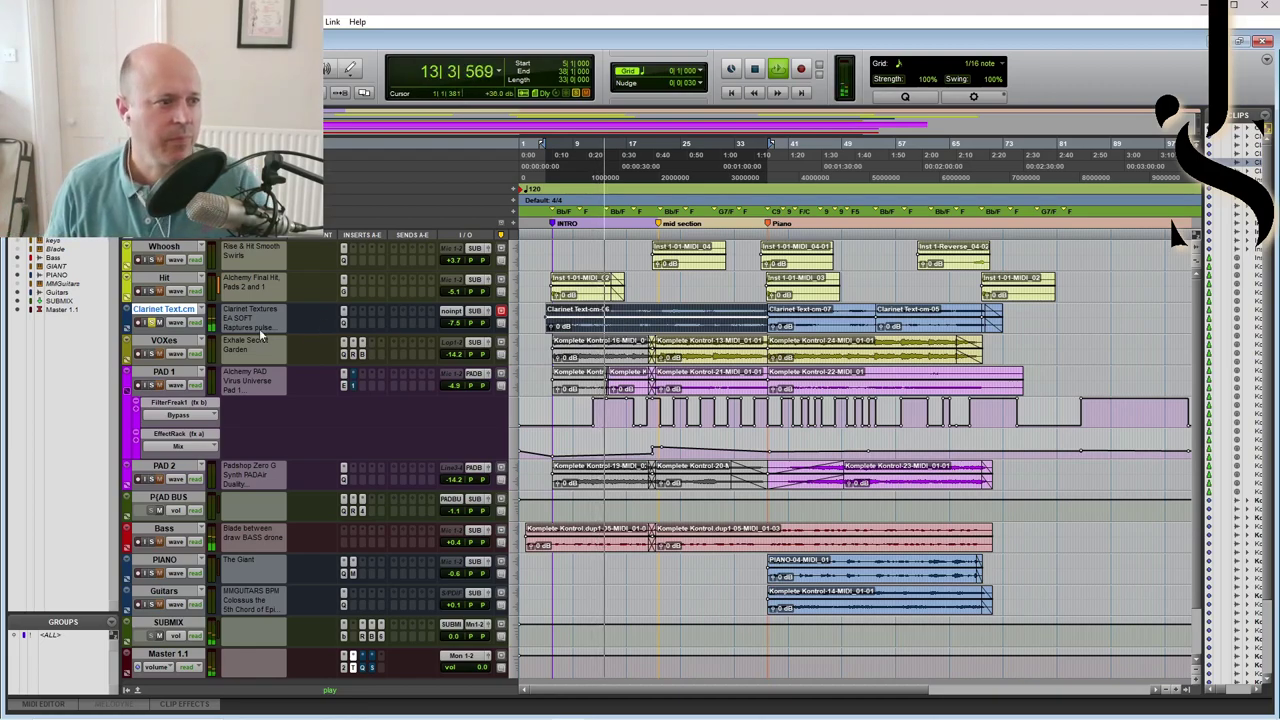
key(space)
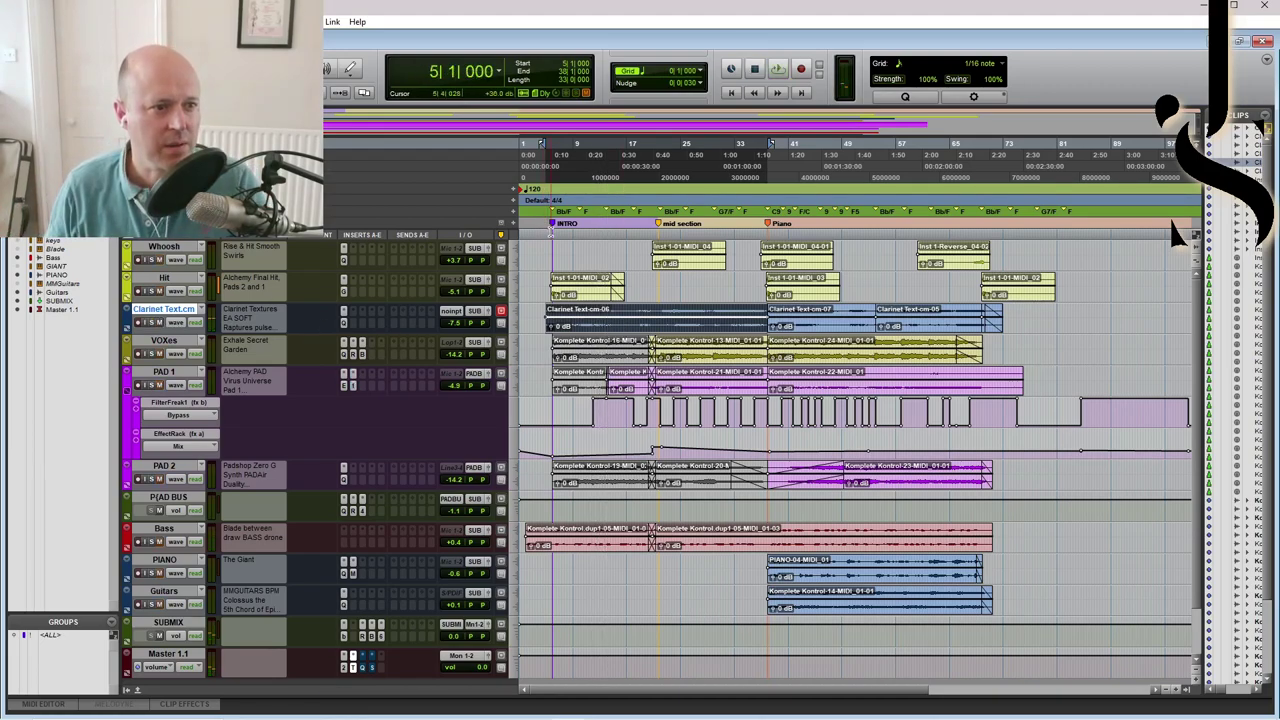
Play the full mix from 5|4|000 and lower the PAD 1 track volume to -6.9 dB during playback
key(Left)
key(space)
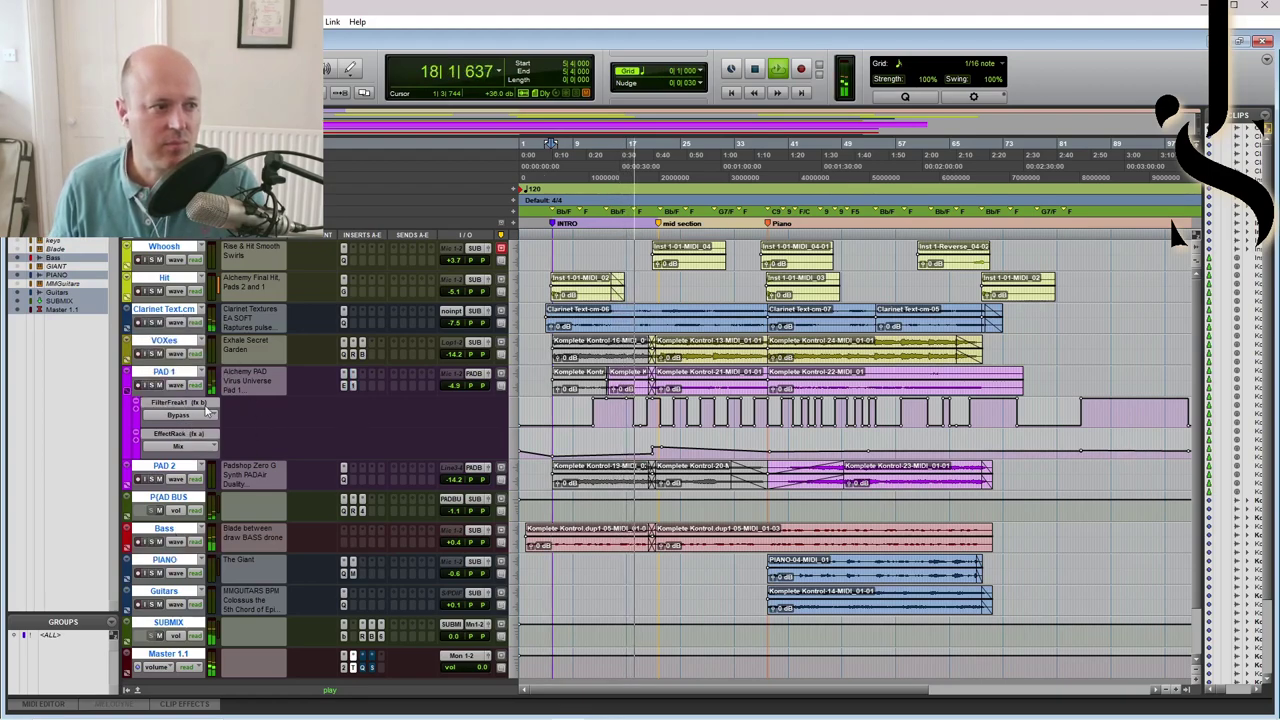
click(452, 388)
drag(452, 388, 453, 392)
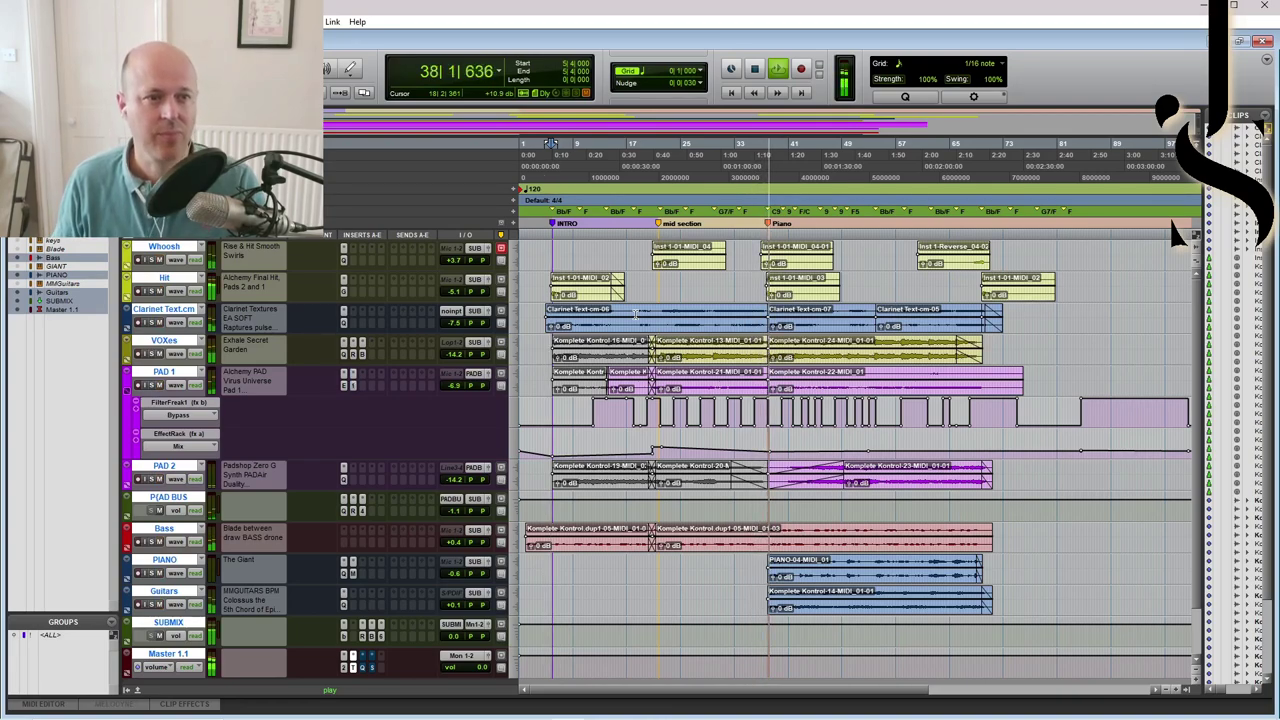
key(space)
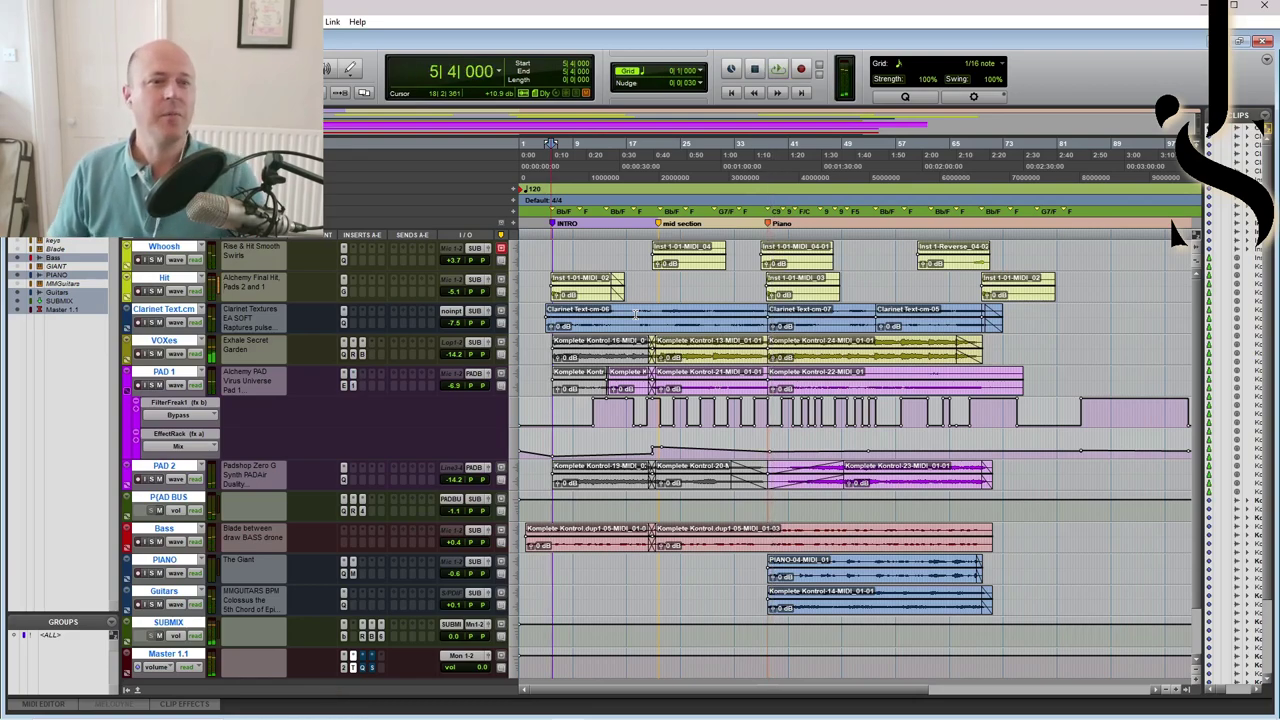